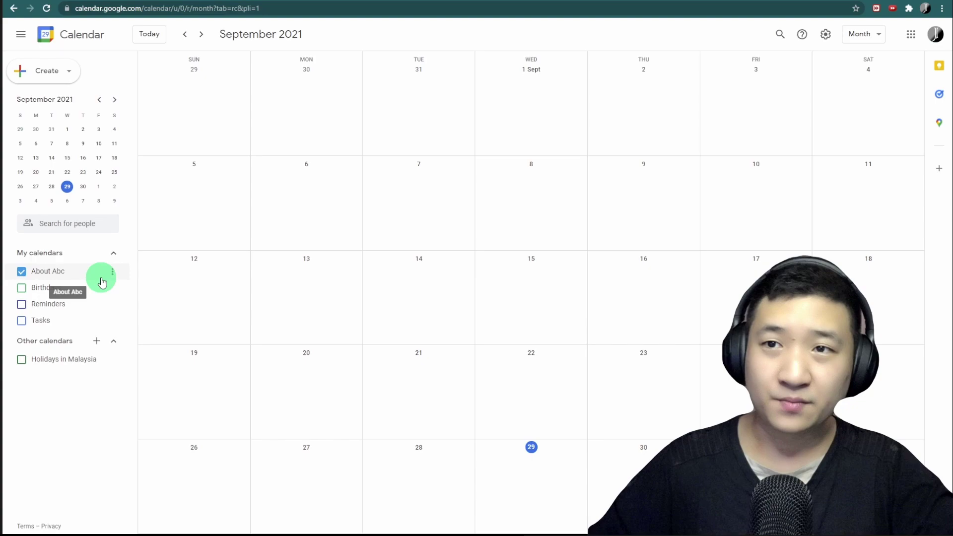
Step: Rename the calendar to 'Jay Chong Gmail Calendar' and set its description to 'This is demo only'
left_click(114, 272)
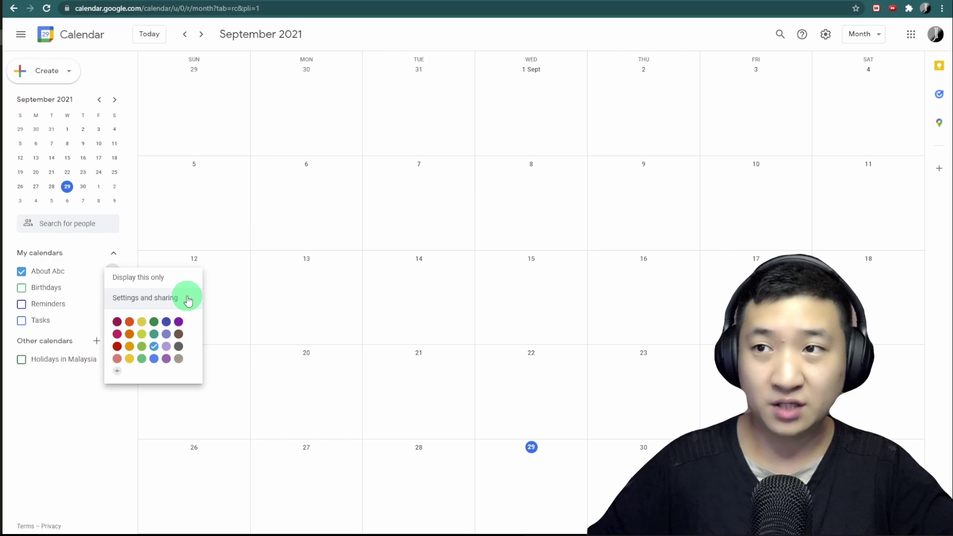
left_click(188, 301)
key("ctrl+plus")
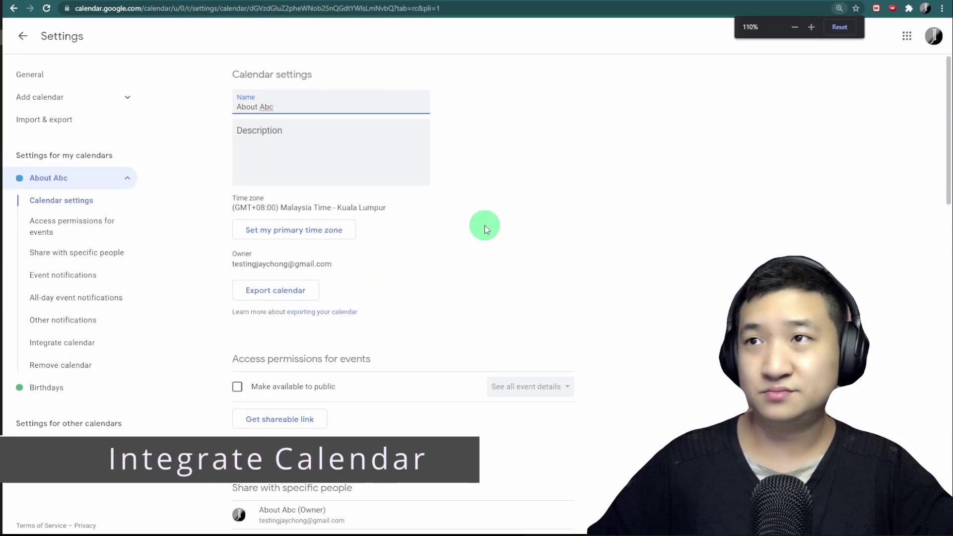
left_click(549, 251)
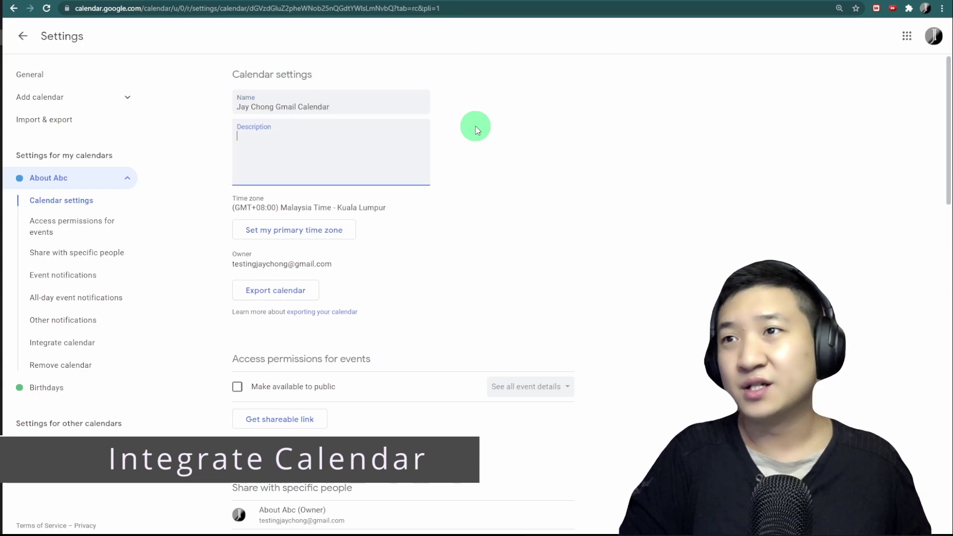
left_click(331, 152)
type("This is demo only")
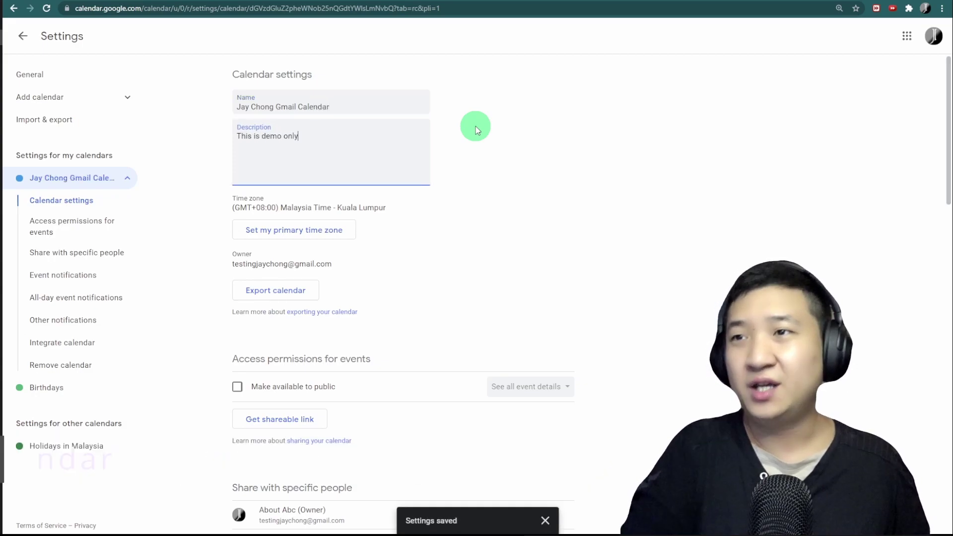
left_click(692, 219)
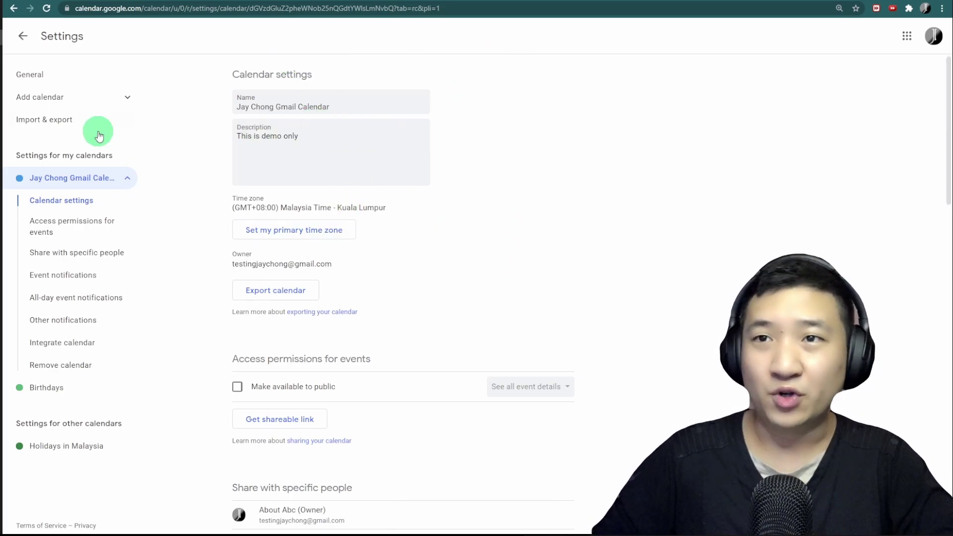
Step: Reveal the secret iCal address under Integrate calendar and copy it to the clipboard
key("ctrl+plus")
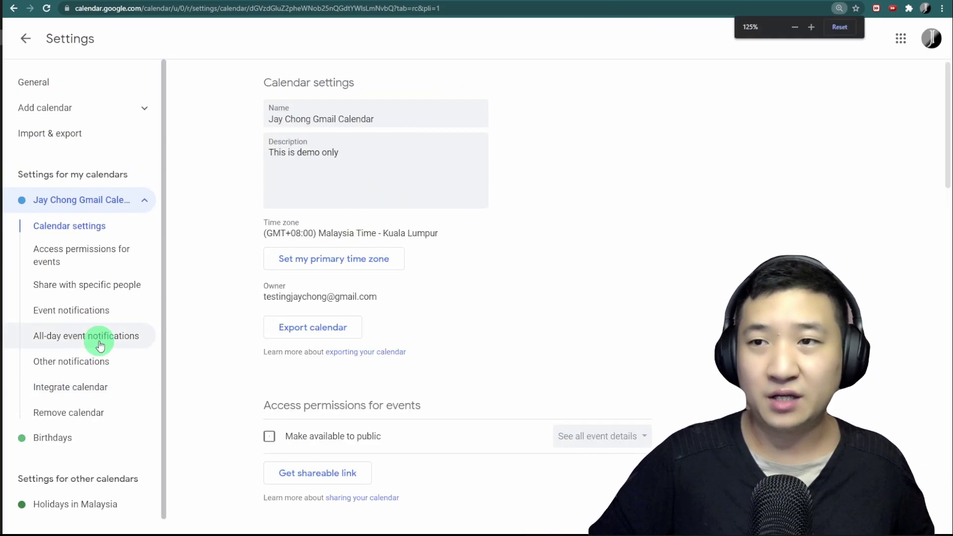
left_click(82, 400)
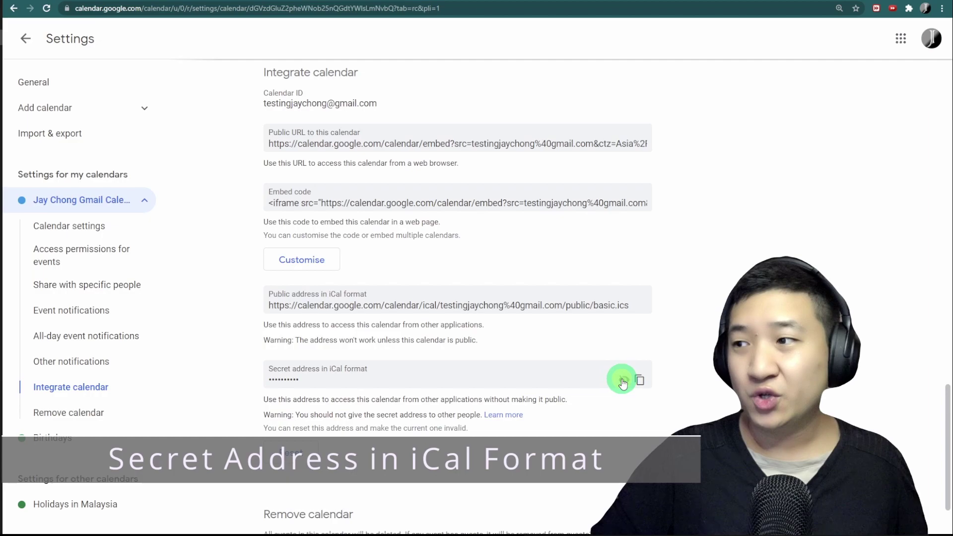
left_click(623, 381)
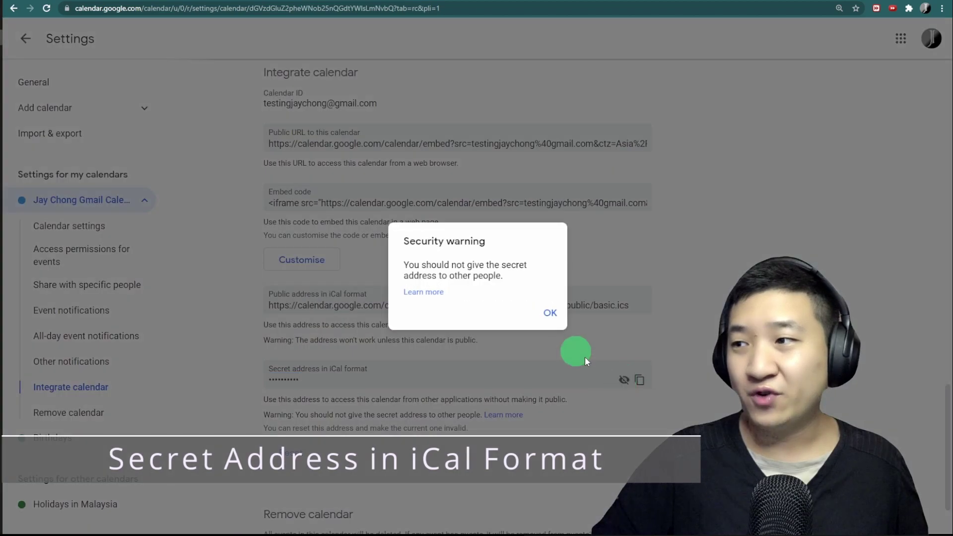
left_click(543, 314)
left_click(414, 385)
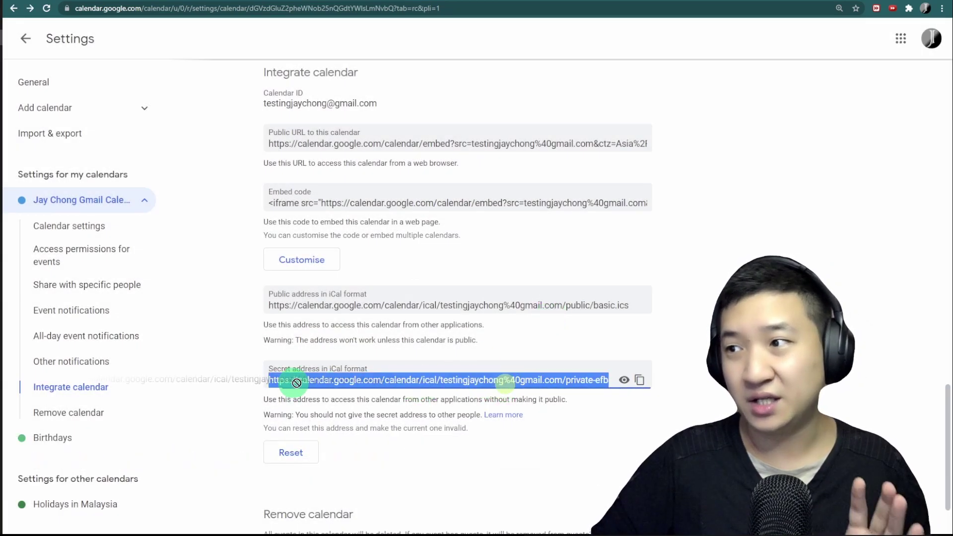
left_click(646, 406)
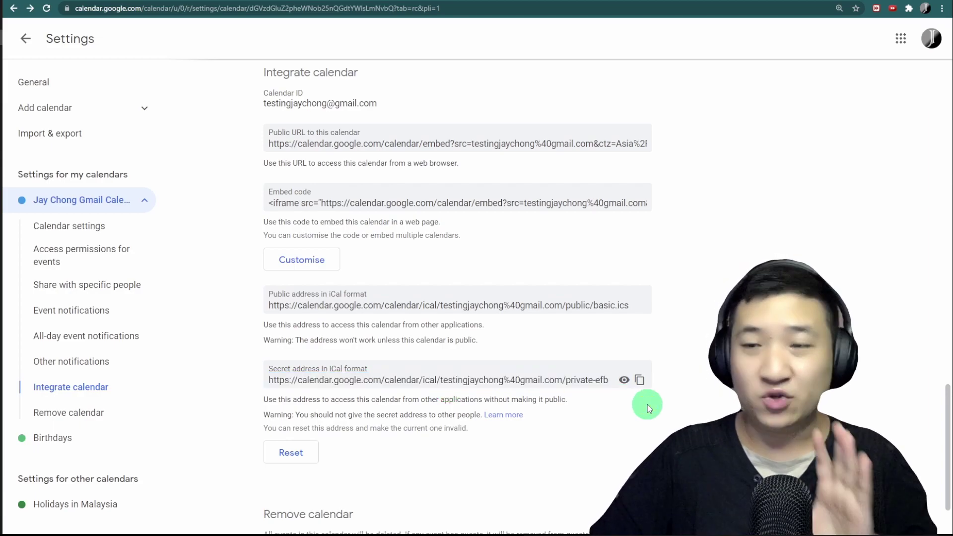
left_click(624, 380)
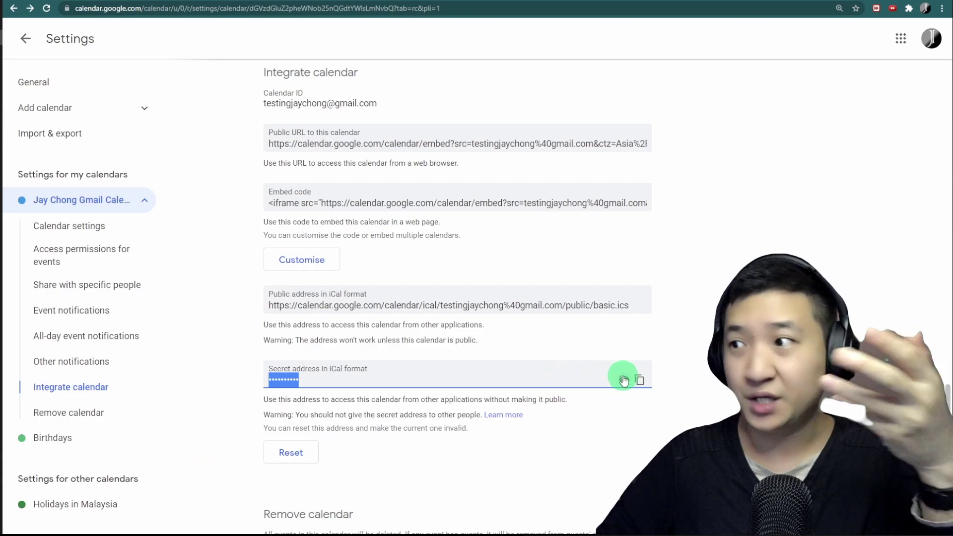
left_click(640, 381)
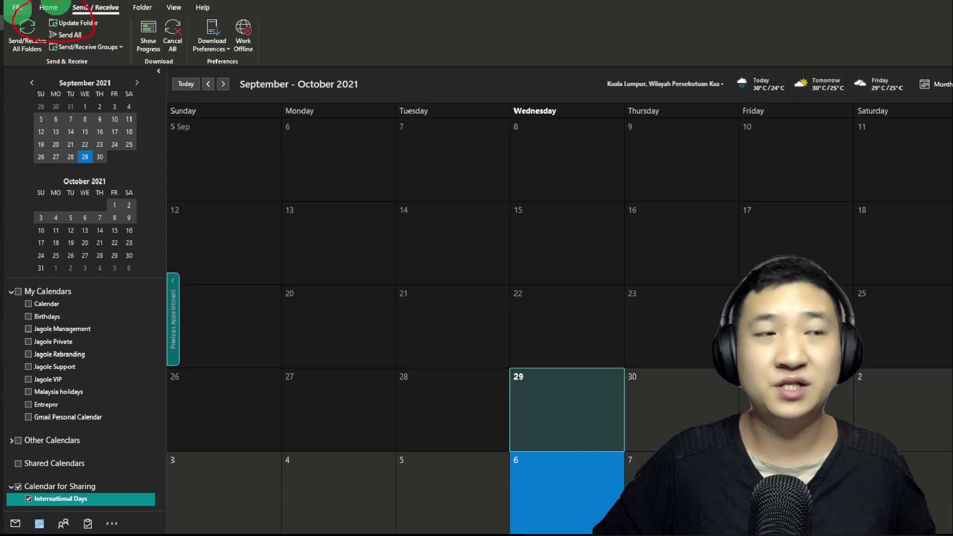
Step: Open Outlook's Account Settings window on the Internet Calendars tab, showing Gmail Calendar
left_click(17, 7)
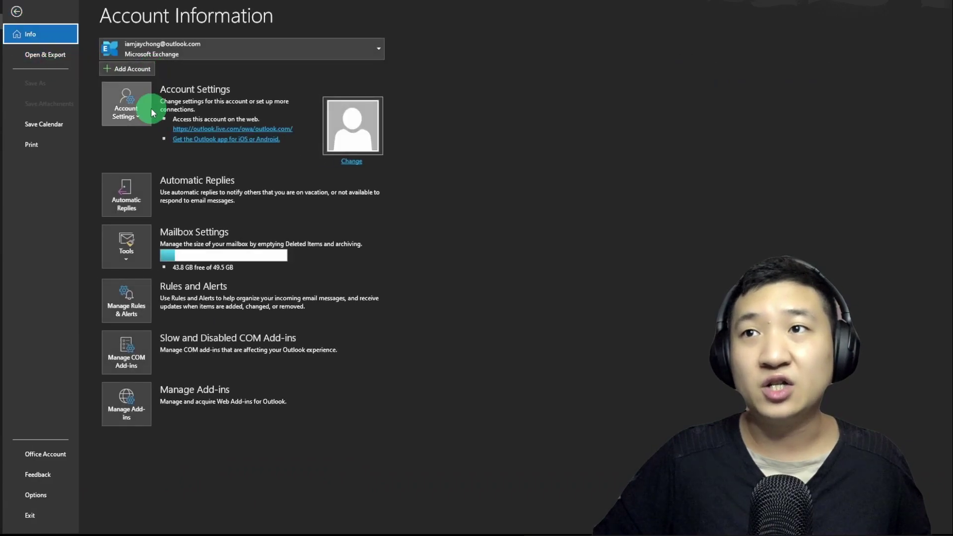
left_click(130, 118)
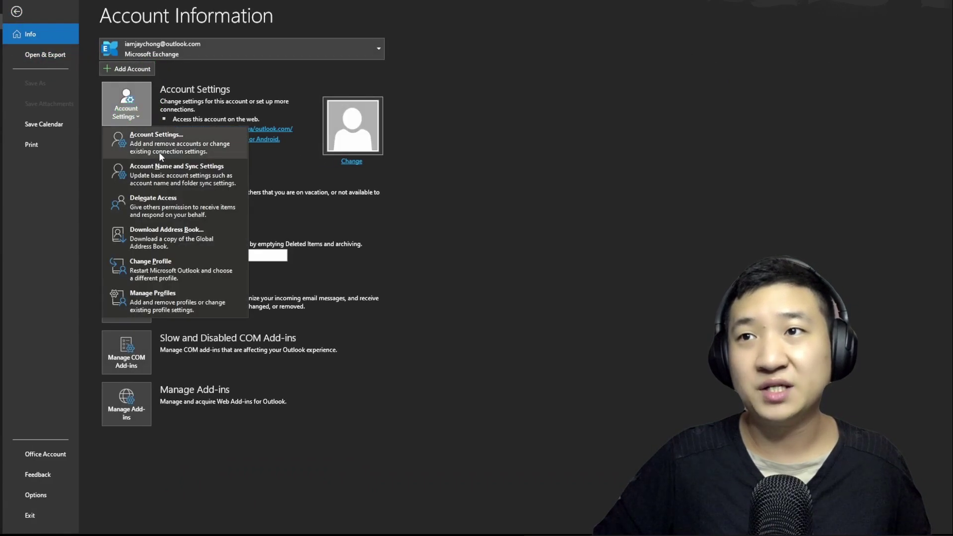
left_click(149, 144)
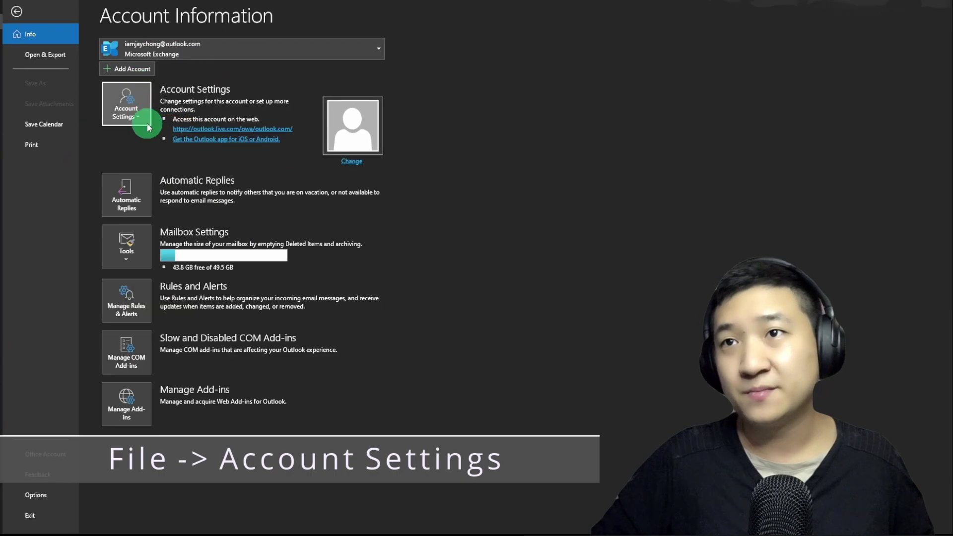
left_click(148, 128)
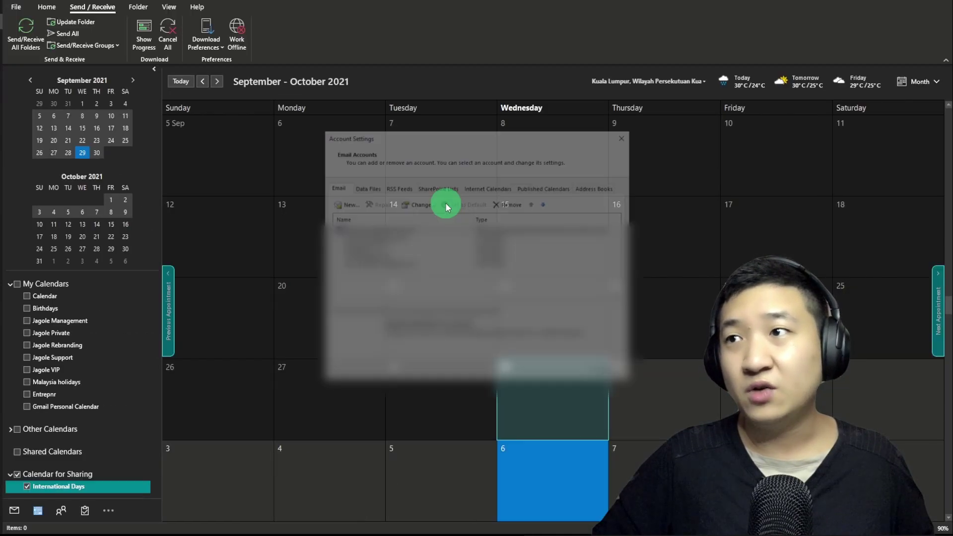
left_click(496, 189)
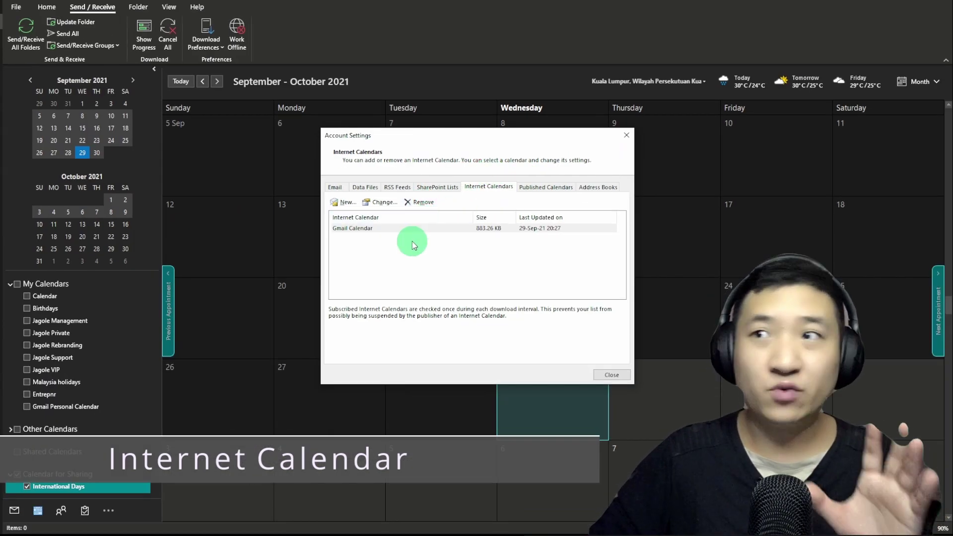
Step: Subscribe to the pasted iCal address as a new internet calendar named 'Demo'
left_click(345, 202)
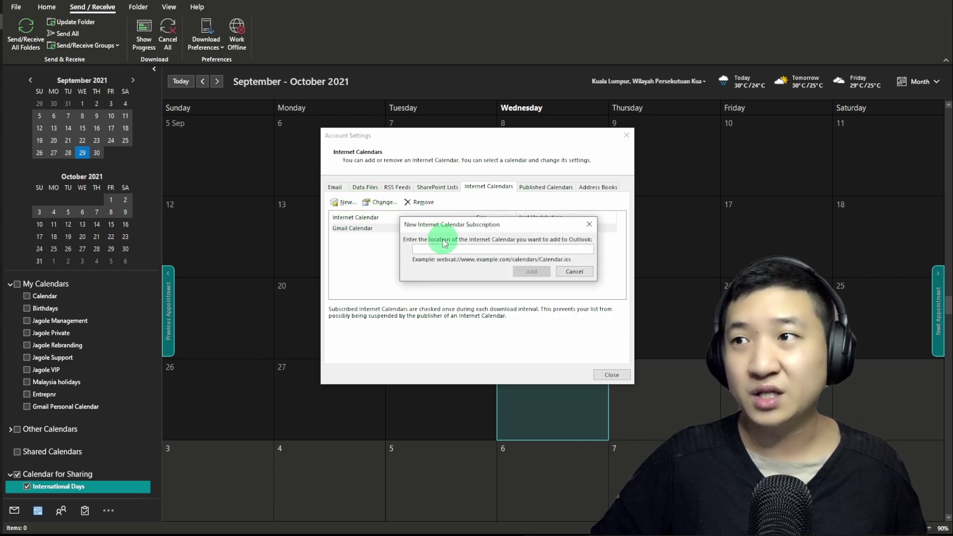
left_click_drag(499, 249, 326, 243)
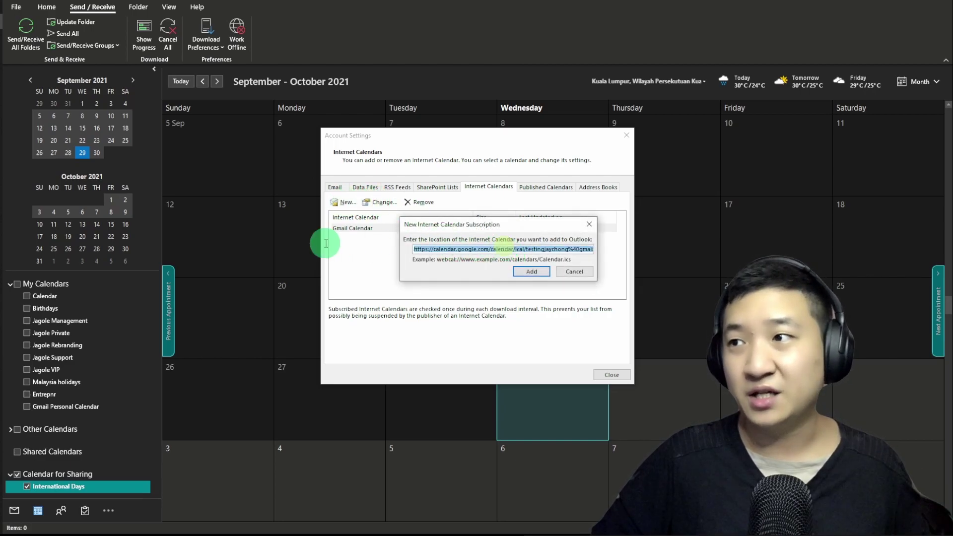
left_click(530, 271)
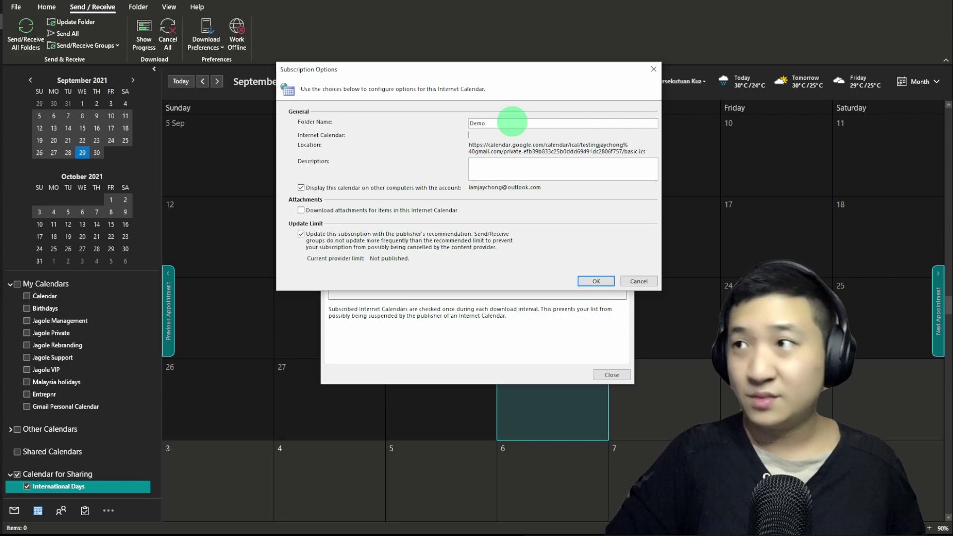
key("Tab")
key("Tab")
type("D")
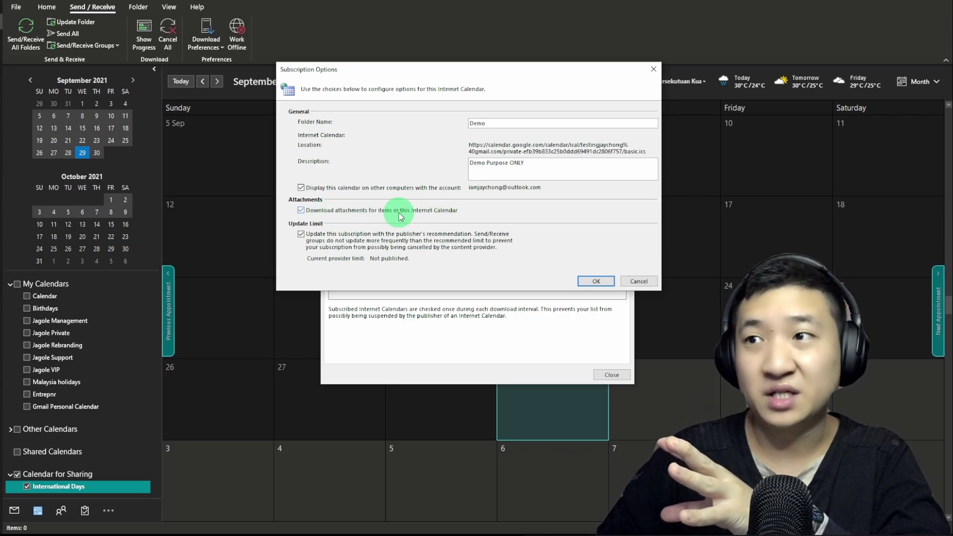
left_click(597, 281)
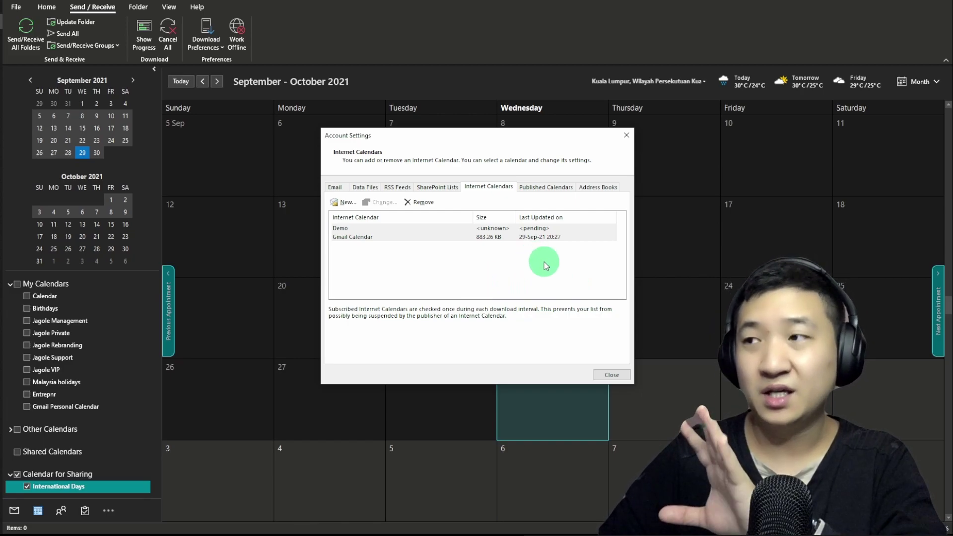
Step: Close Account Settings, then save an all-day 'For Demo Purpose' event on 30 September in Google Calendar
left_click(612, 375)
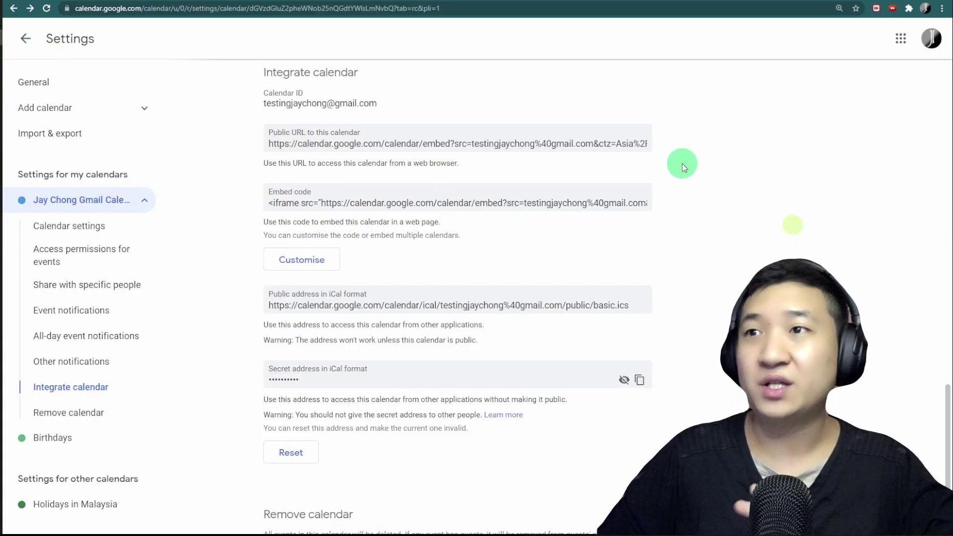
left_click(30, 39)
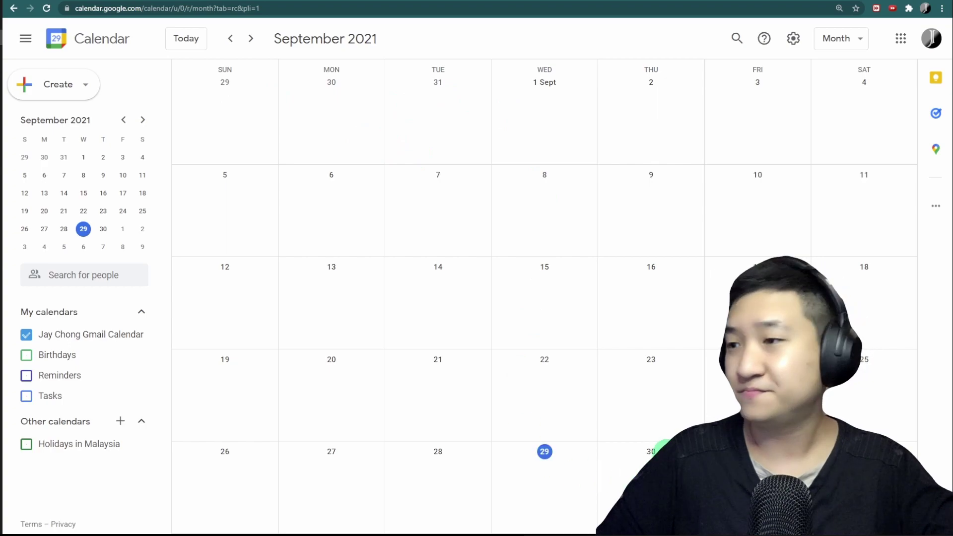
left_click(646, 461)
type("For Demo Purpose")
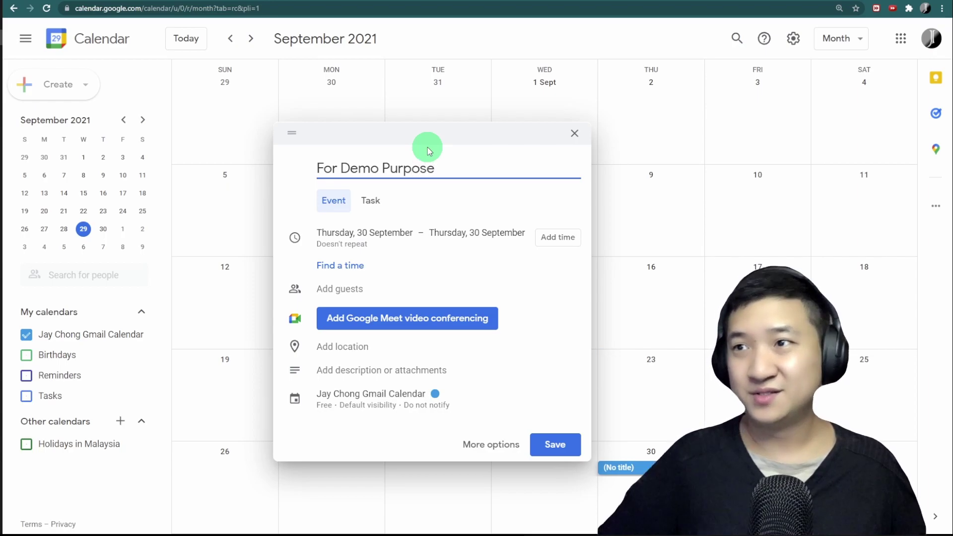
left_click(555, 444)
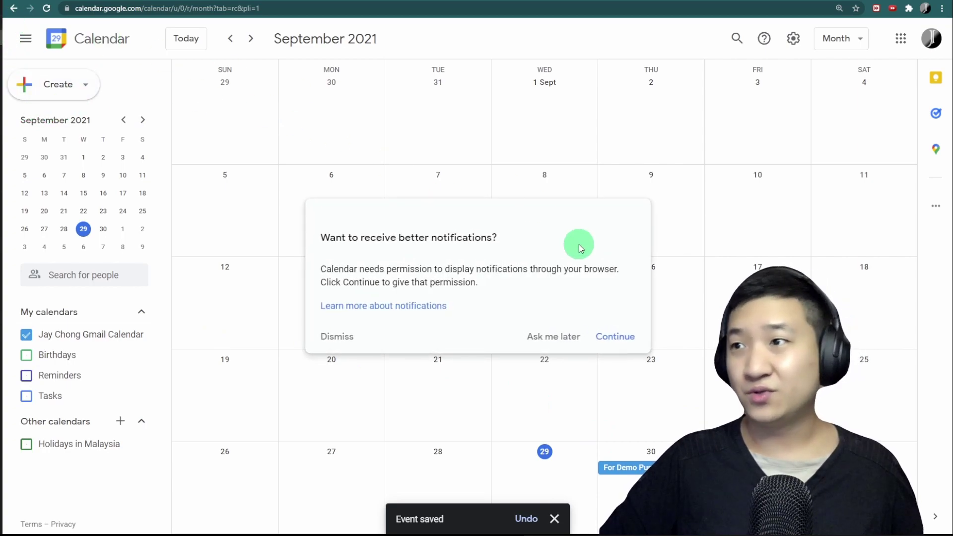
left_click(346, 341)
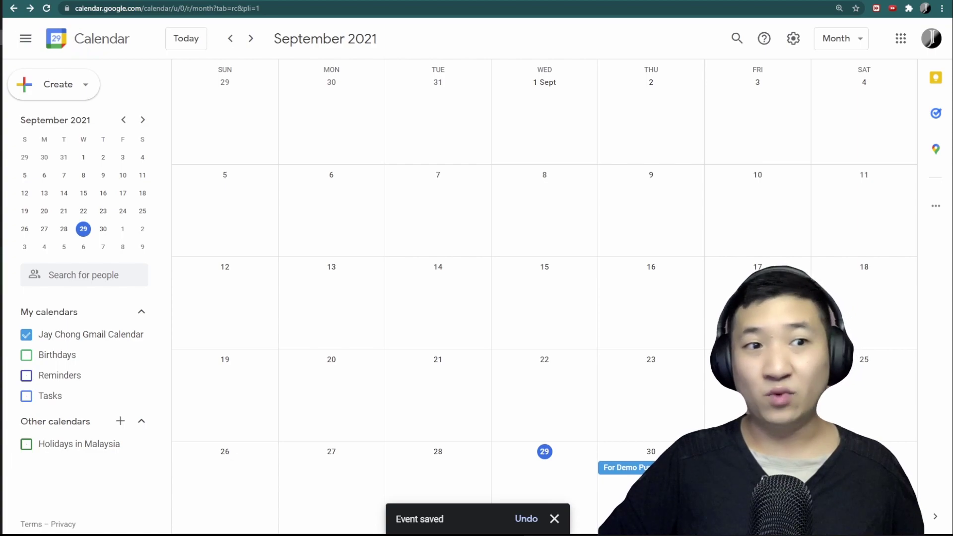
left_click(37, 291)
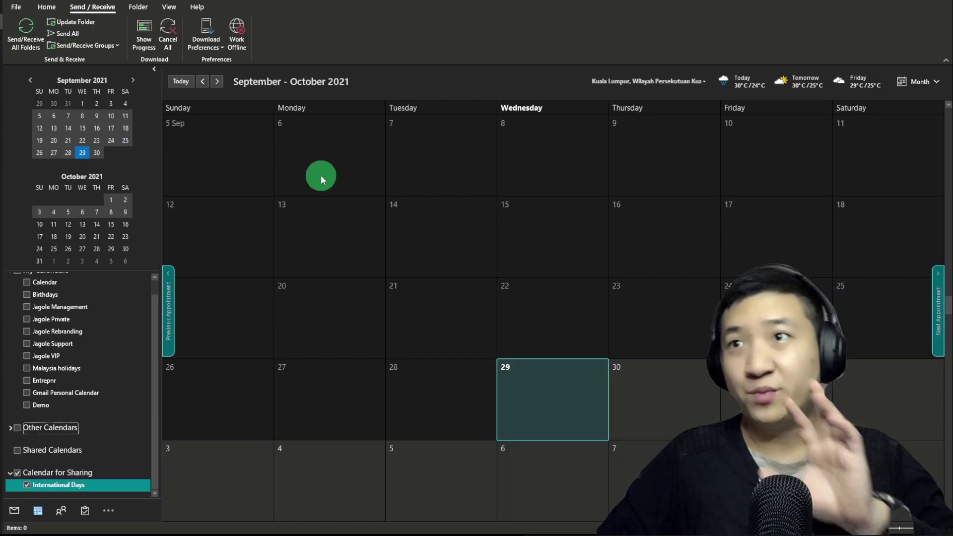
Step: Tick Demo and untick International Days so 'For Demo Purpose' shows on 30 September
scroll(126, 405, "up", 1)
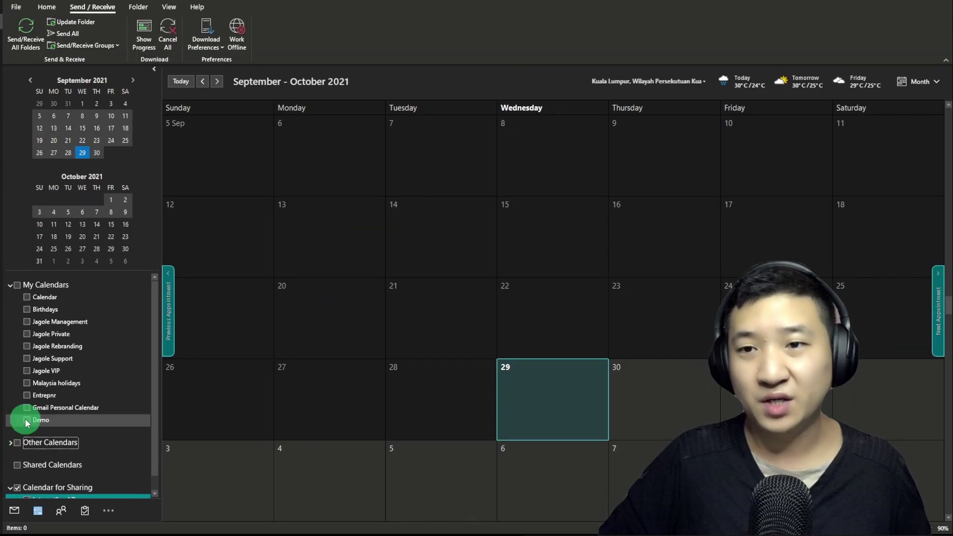
left_click(27, 420)
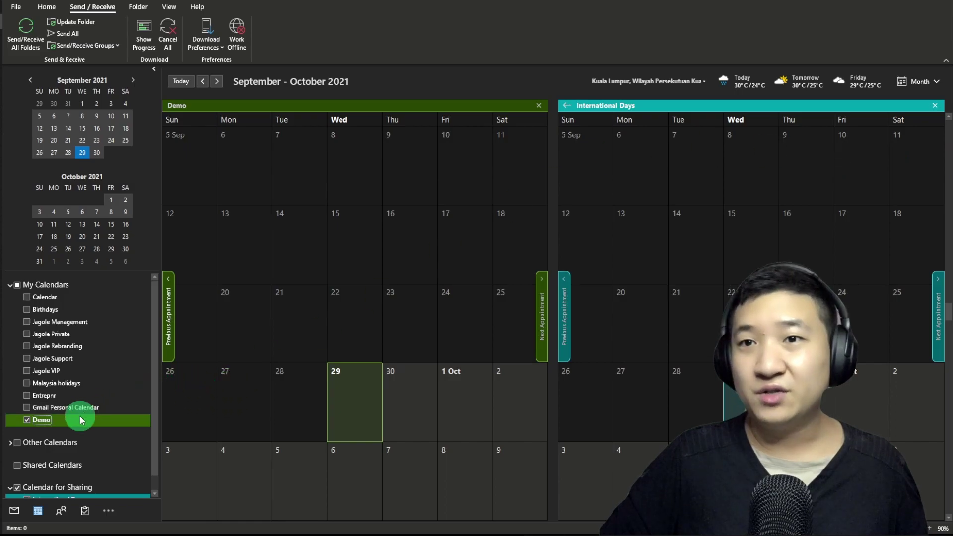
scroll(108, 378, "down", 1)
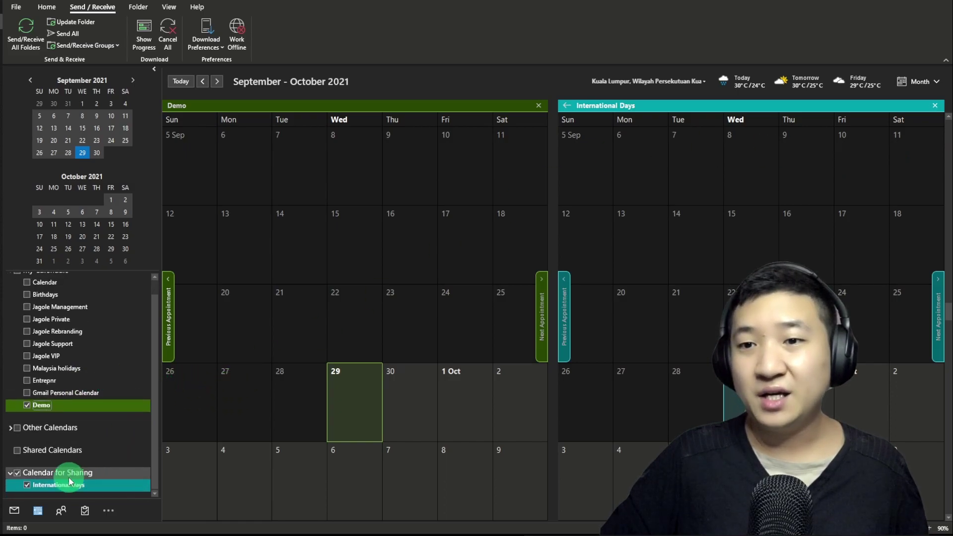
left_click(27, 485)
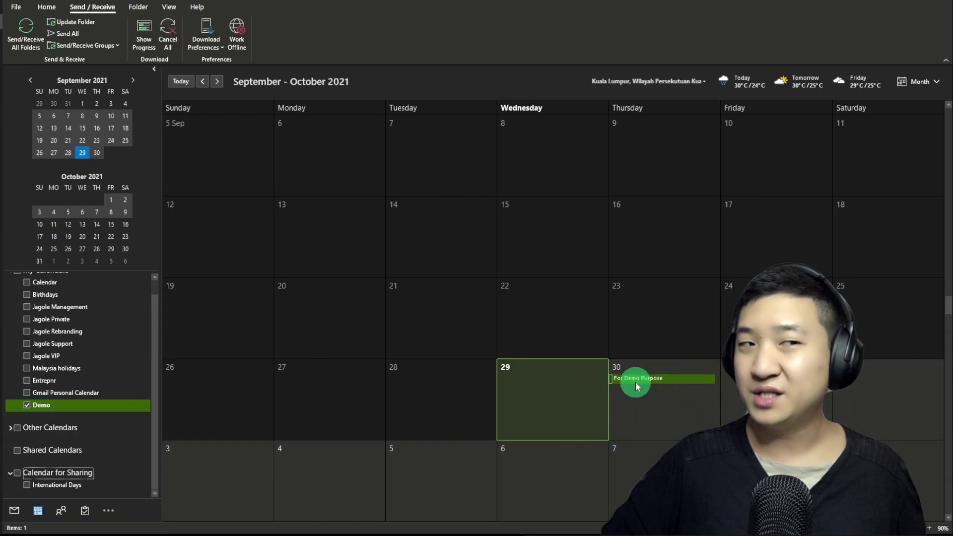
key("ctrl+1")
left_click_drag(734, 293, 690, 316)
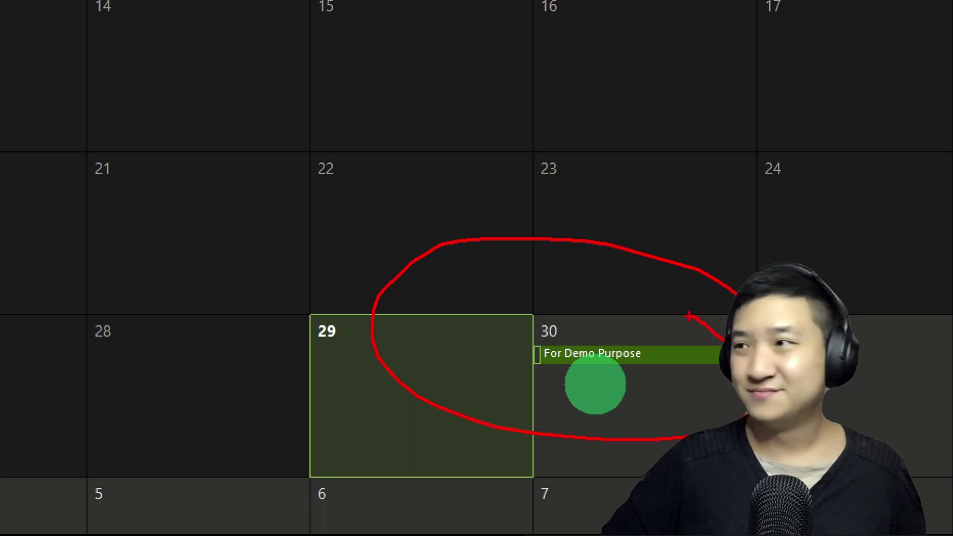
key("Escape")
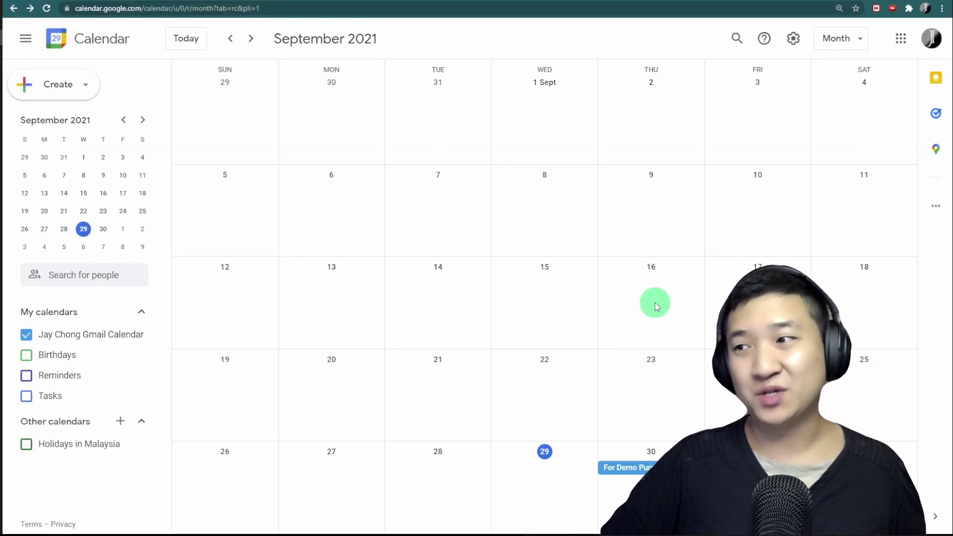
Step: Scroll to October and save a 'DEMO NUMBER 2' event on Tuesday 5 October
scroll(656, 304, "down", 2)
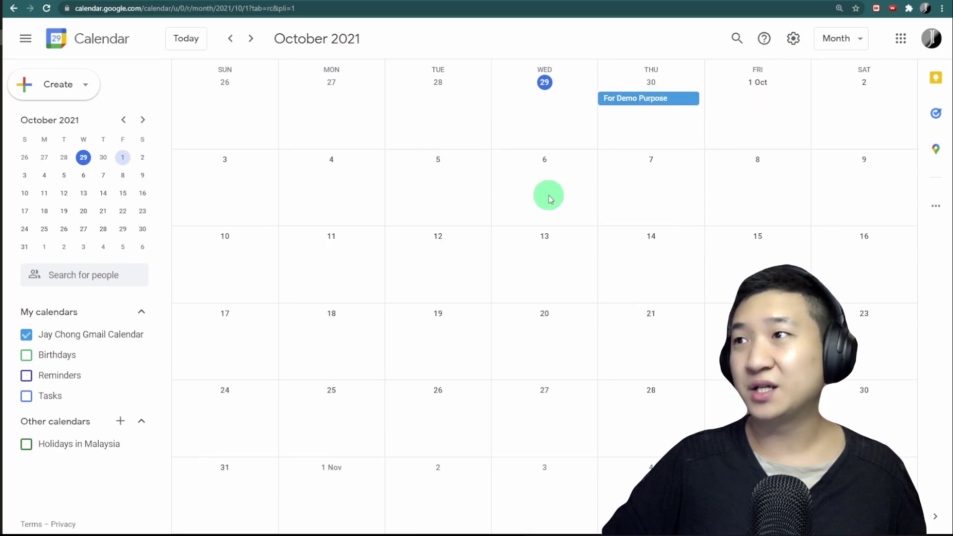
left_click(448, 185)
type("D")
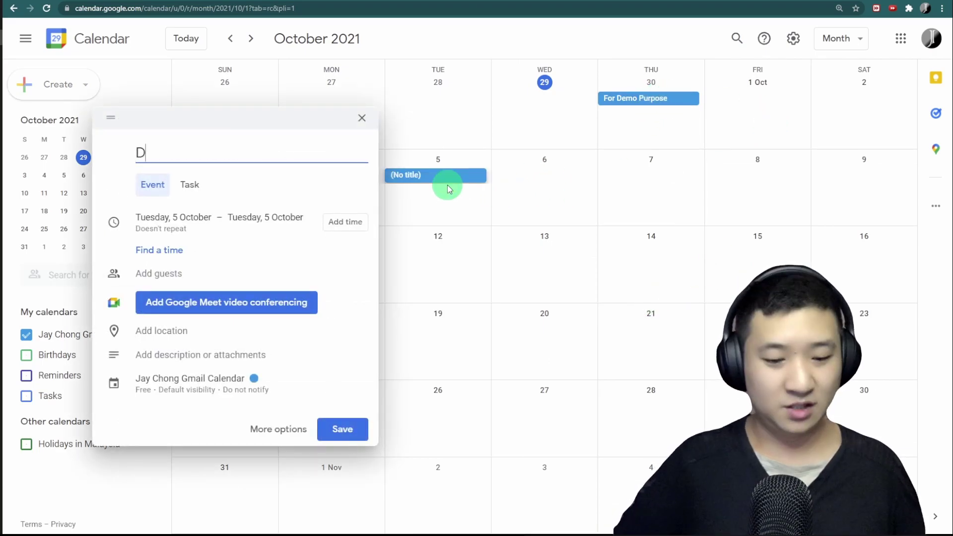
type("EMO NUMBER 2")
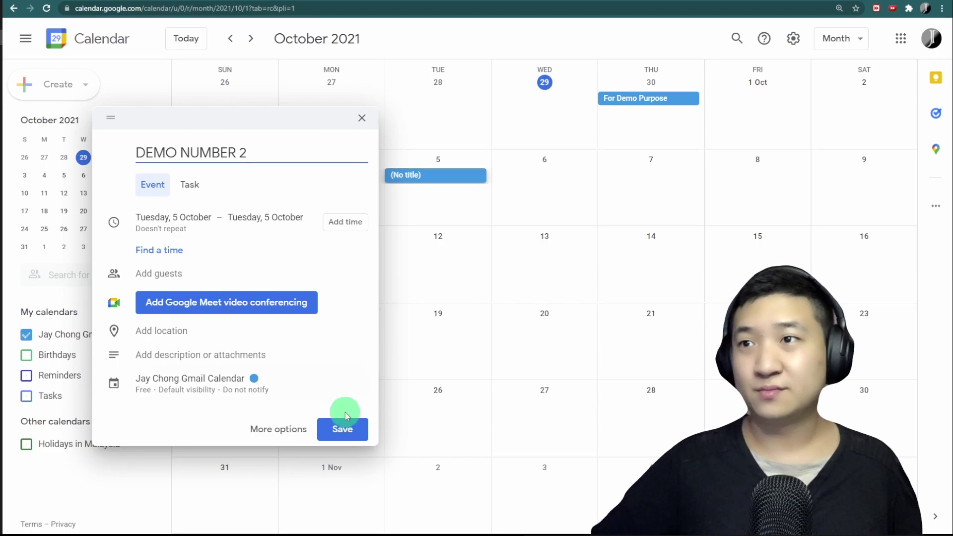
left_click(347, 417)
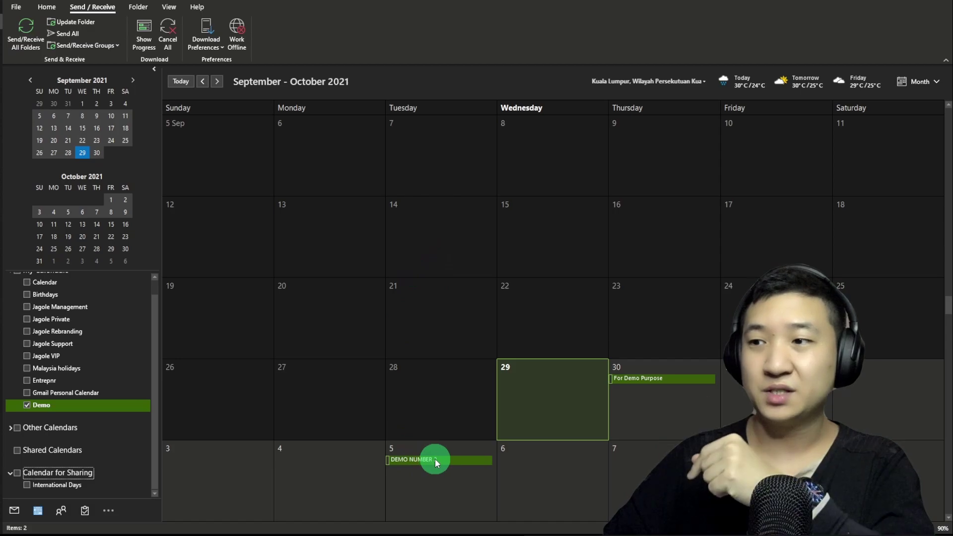
left_click(435, 460)
left_click(435, 460)
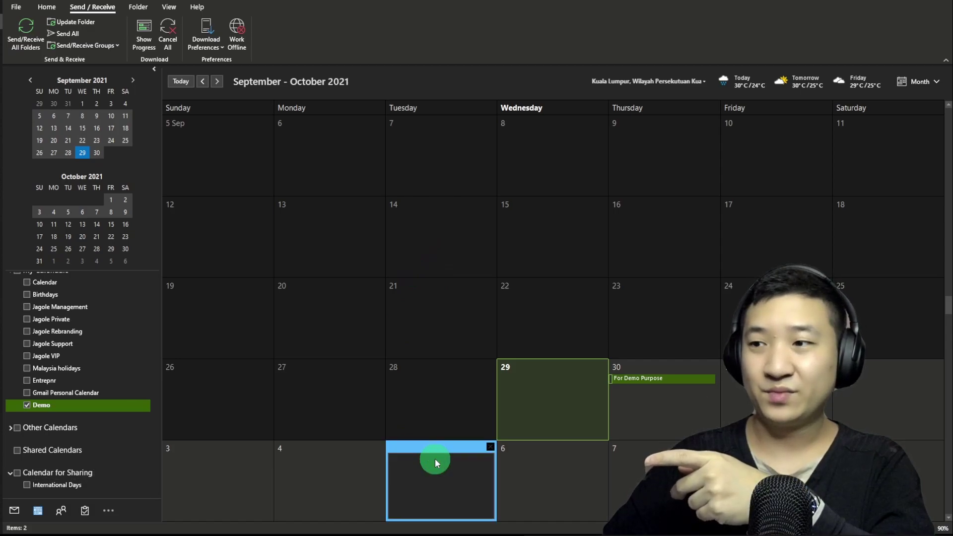
type("DEMO NUMBER 2")
key("Return")
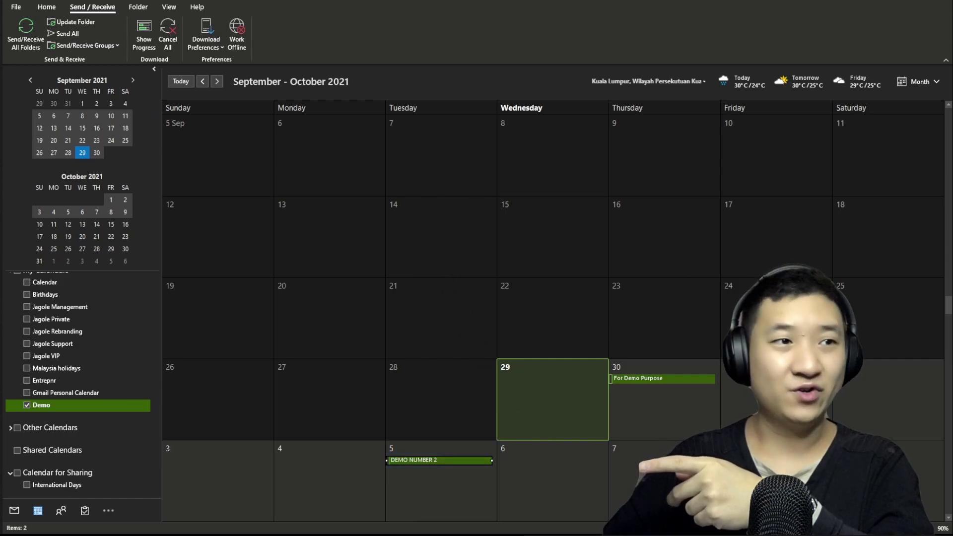
key("Return")
left_click_drag(668, 87, 630, 50)
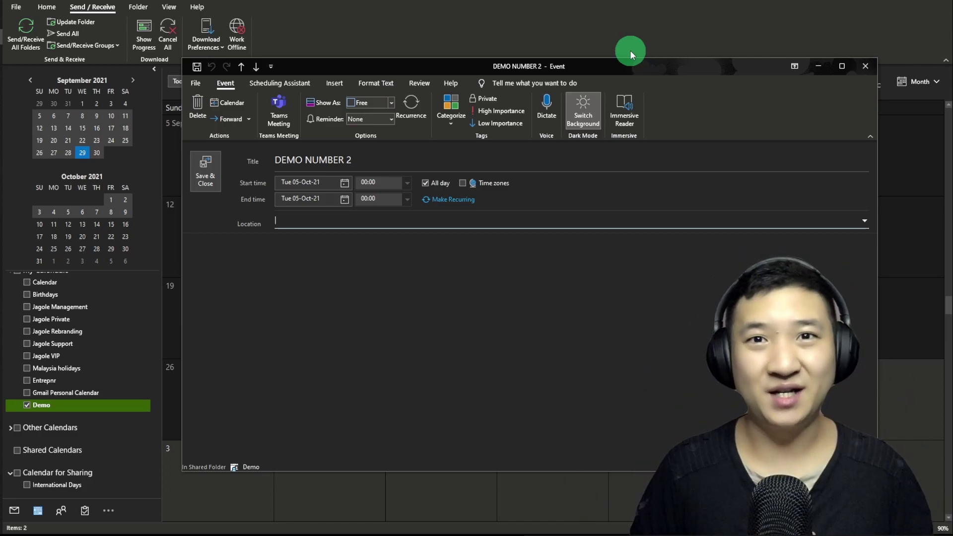
key("alt+s")
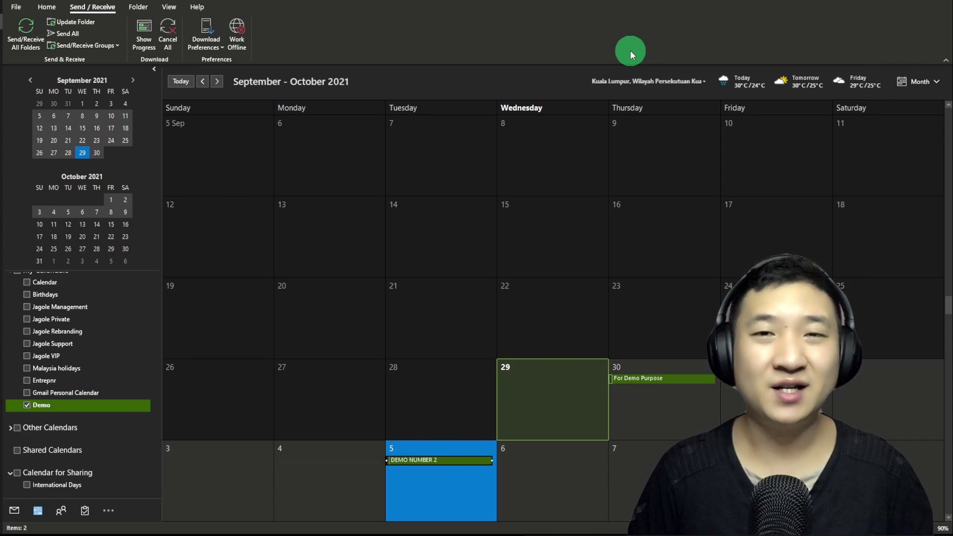